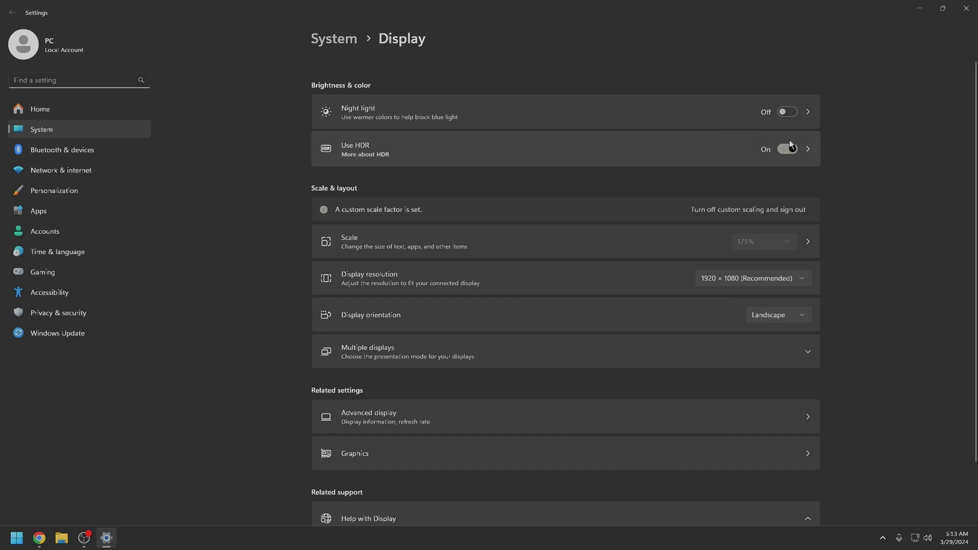
Open the HDR page and verify HDR video streaming and Auto HDR are both On
left_click(595, 140)
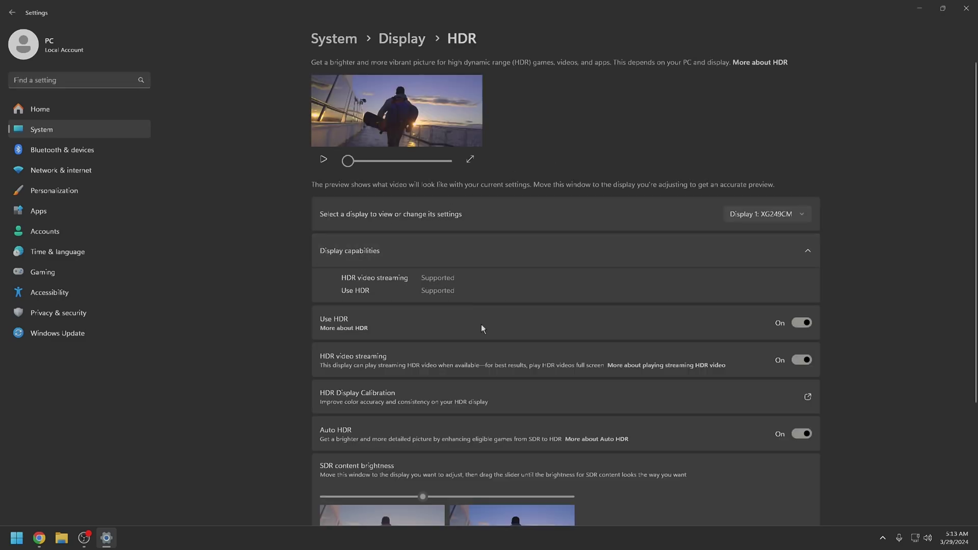
scroll(337, 350, "down", 3)
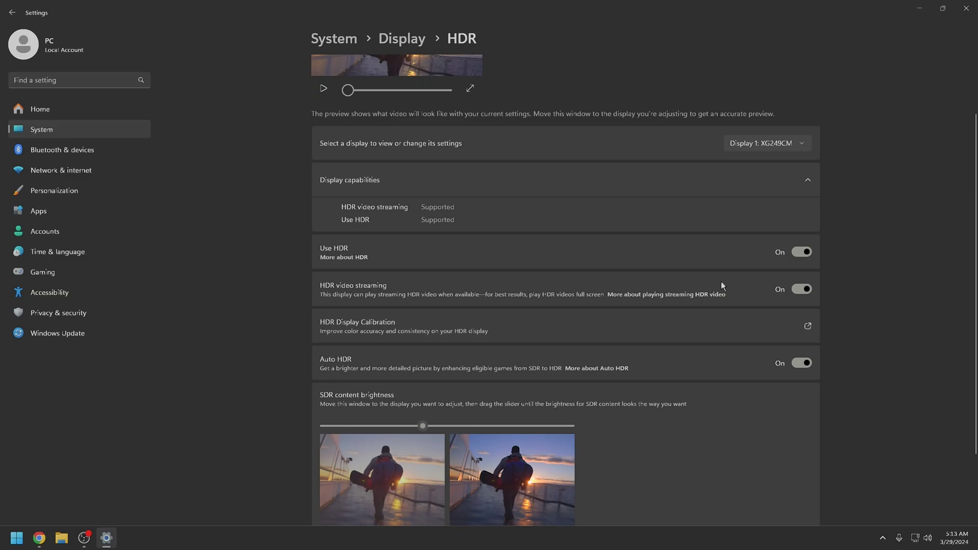
scroll(516, 329, "down", 3)
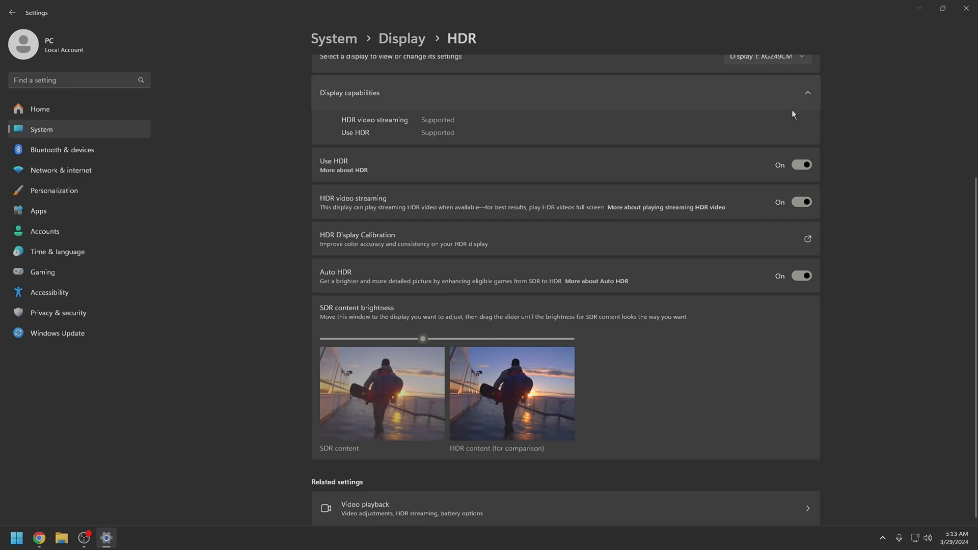
Close Windows Settings, confirm Chrome's graphics acceleration is on, close that tab and minimize Chrome
left_click(967, 8)
left_click(38, 538)
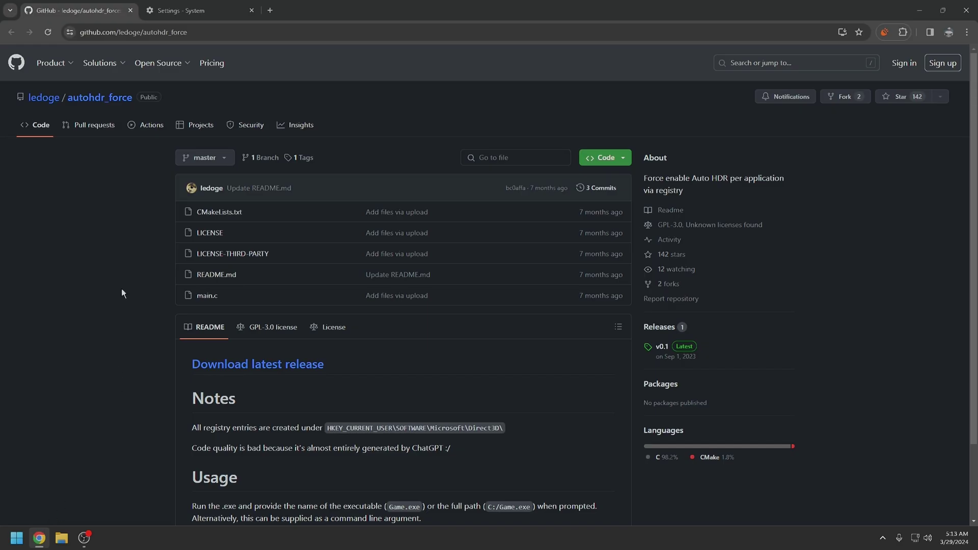
key("ctrl+Tab")
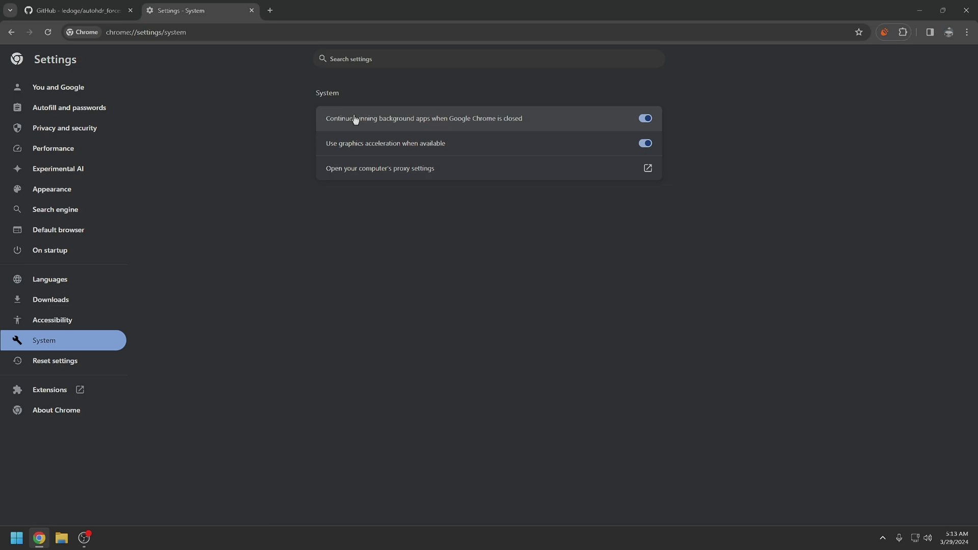
left_click(252, 10)
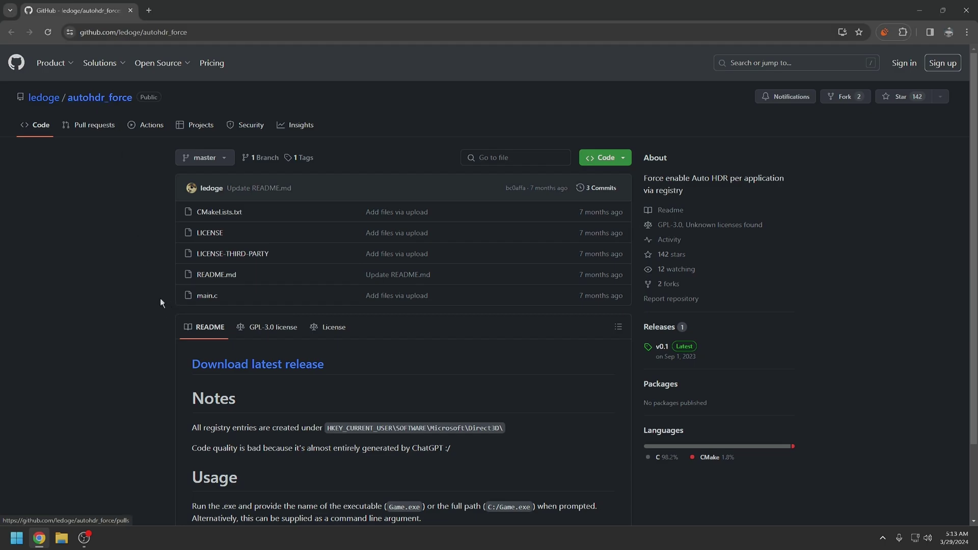
left_click(919, 10)
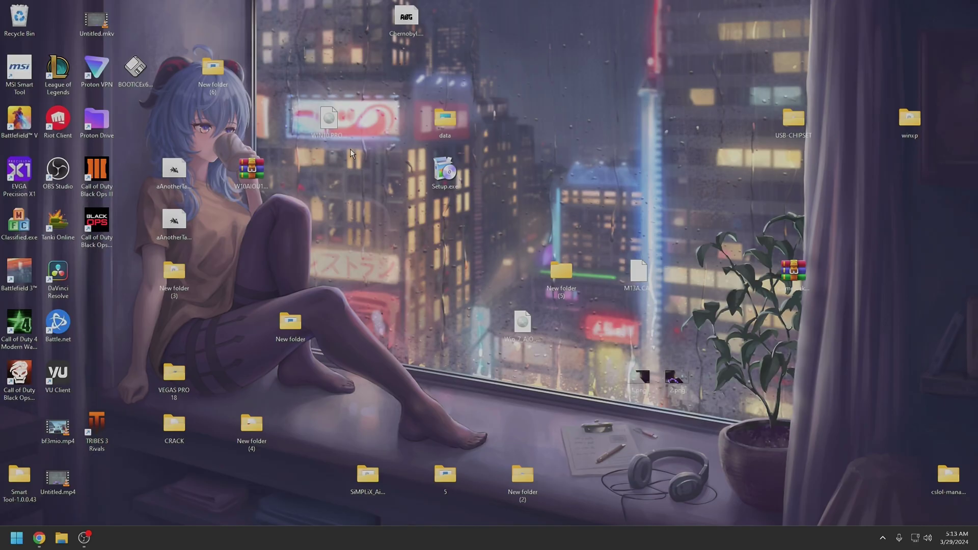
Open New folder (6), switching briefly to the autohdr_force GitHub page in Chrome and back
double_click(227, 81)
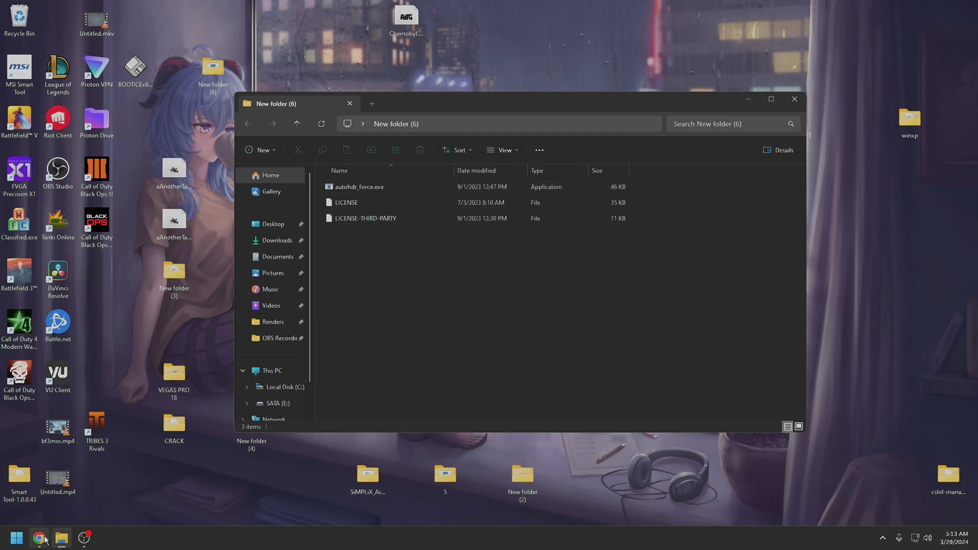
mouse_move(45, 539)
left_click(54, 487)
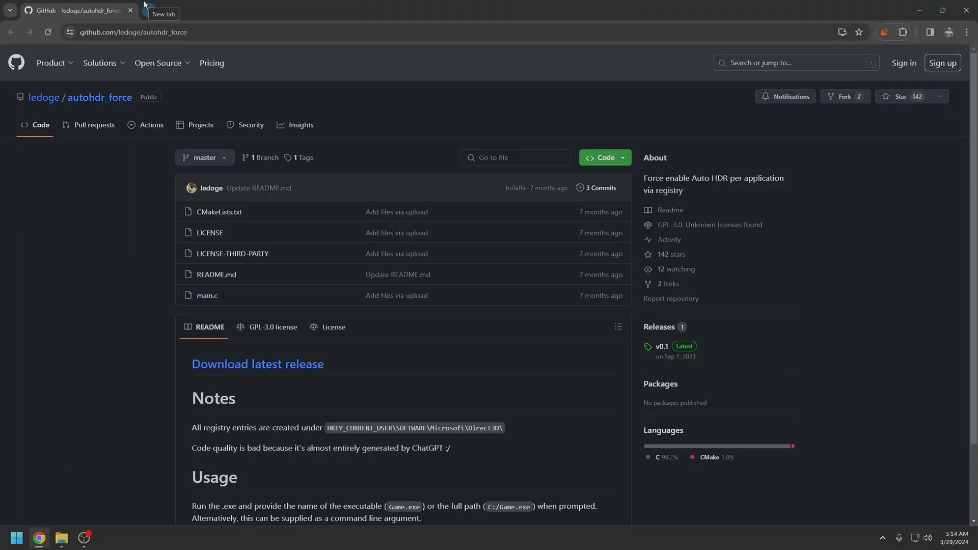
left_click(924, 9)
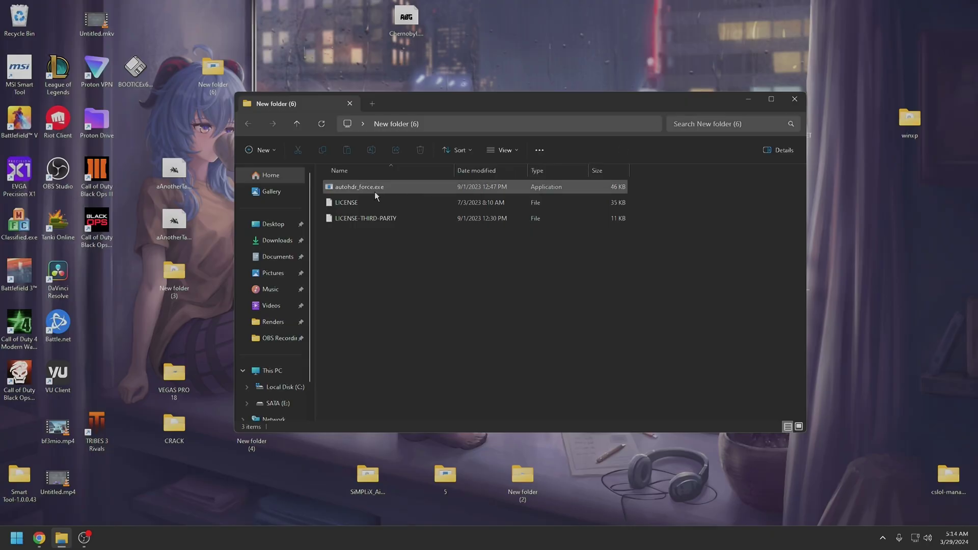
left_click(39, 540)
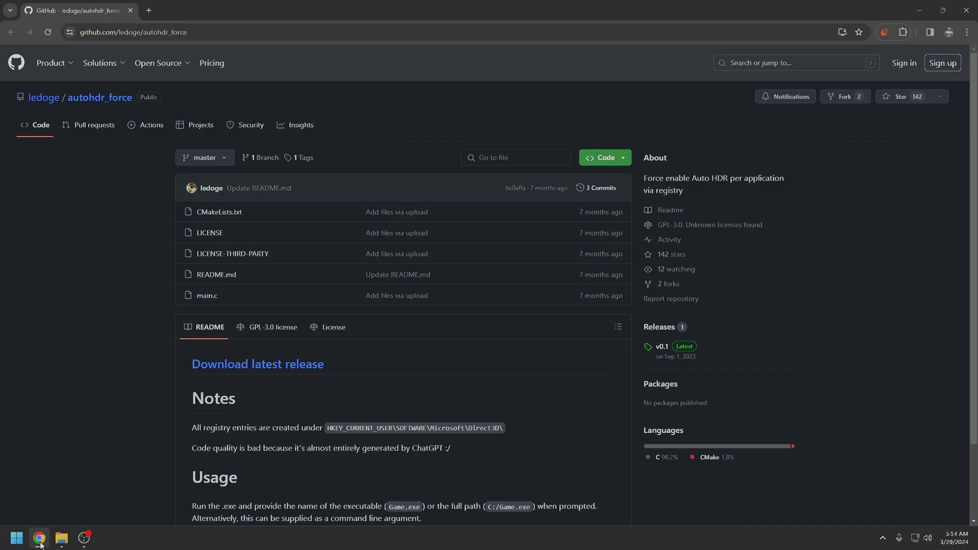
left_click(39, 541)
Run autohdr_force.exe, then search Start for 'google' and bring up the Google Chrome result's actions
double_click(345, 188)
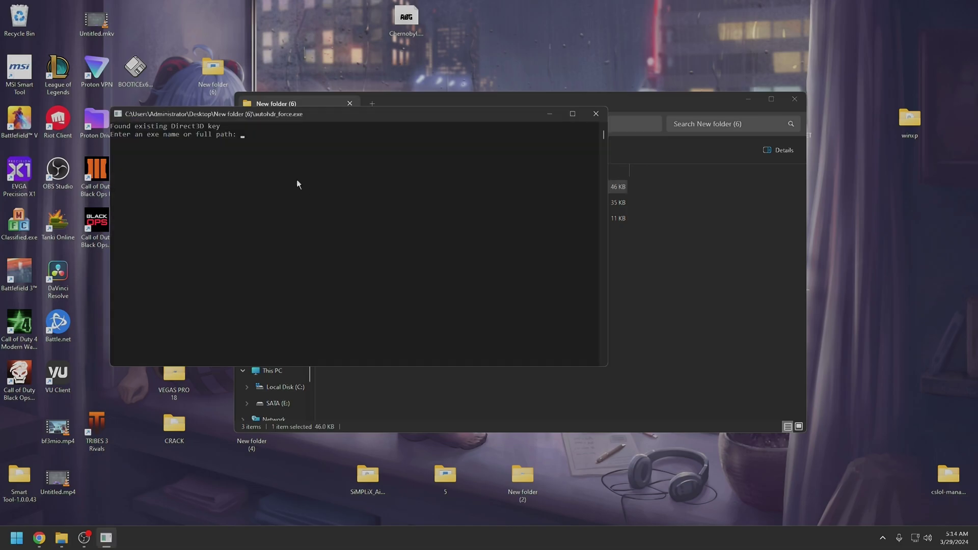
right_click(40, 539)
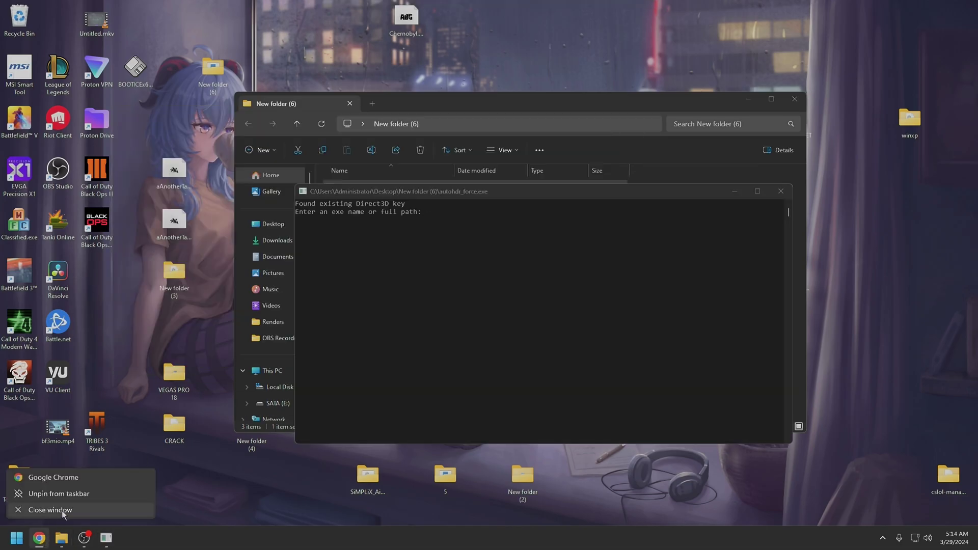
left_click(21, 538)
left_click(120, 175)
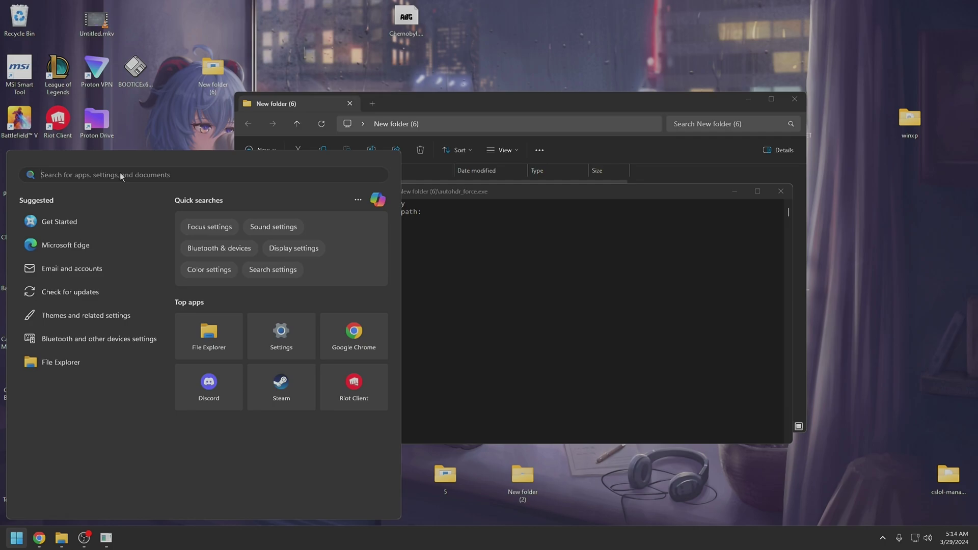
type("google")
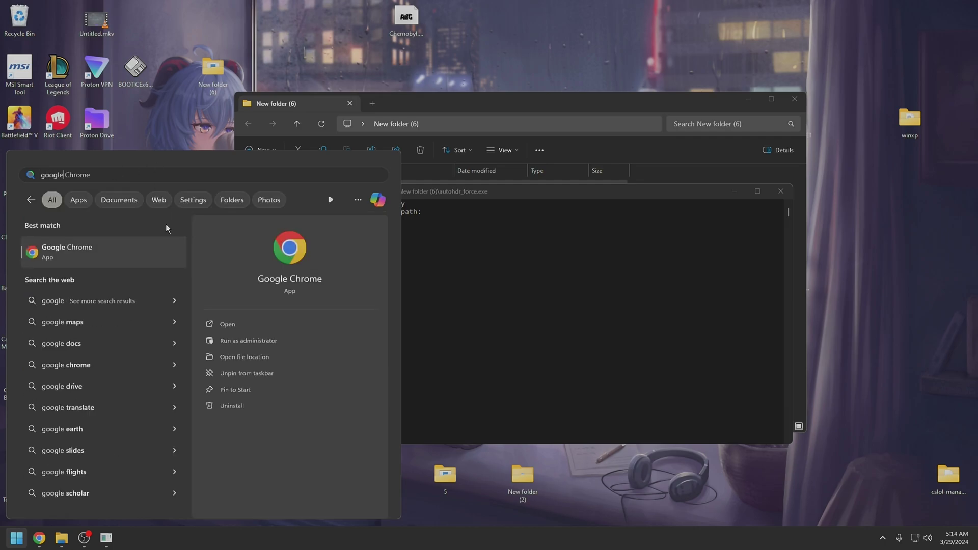
right_click(65, 250)
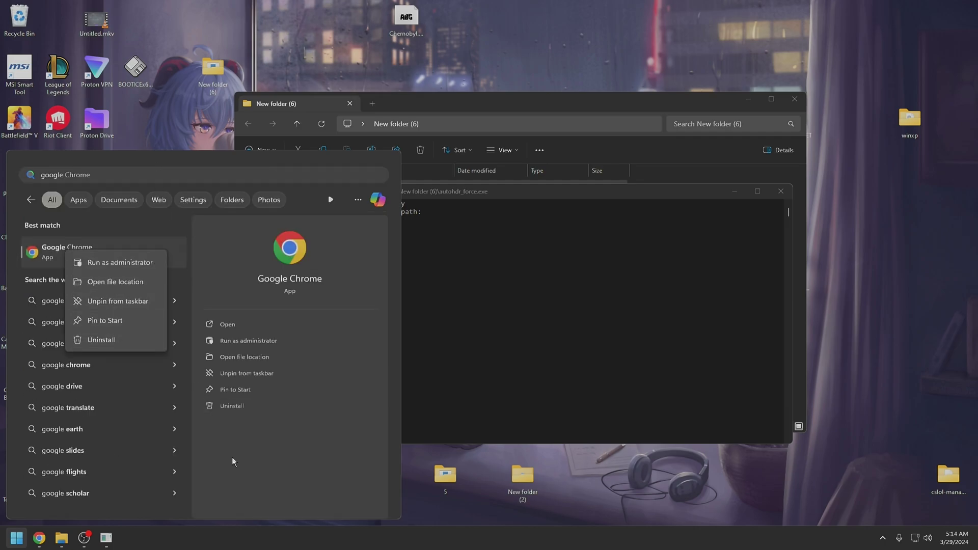
Follow the Chrome shortcut to the Application folder that holds the real chrome.exe
left_click(241, 356)
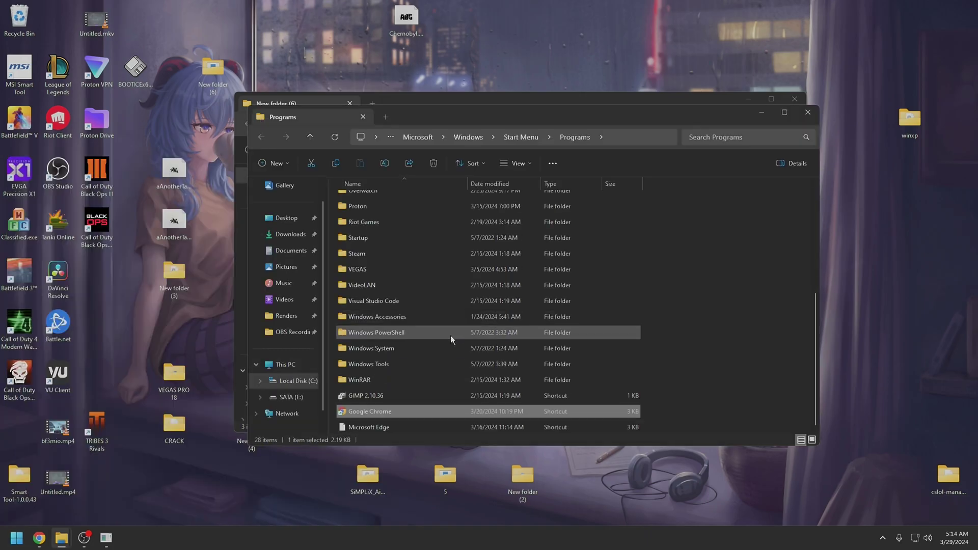
right_click(400, 411)
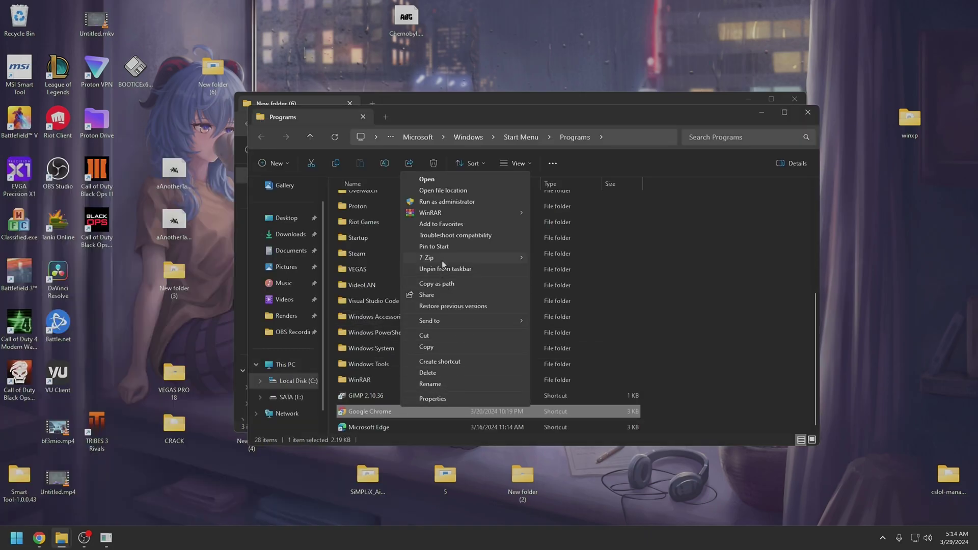
left_click(443, 190)
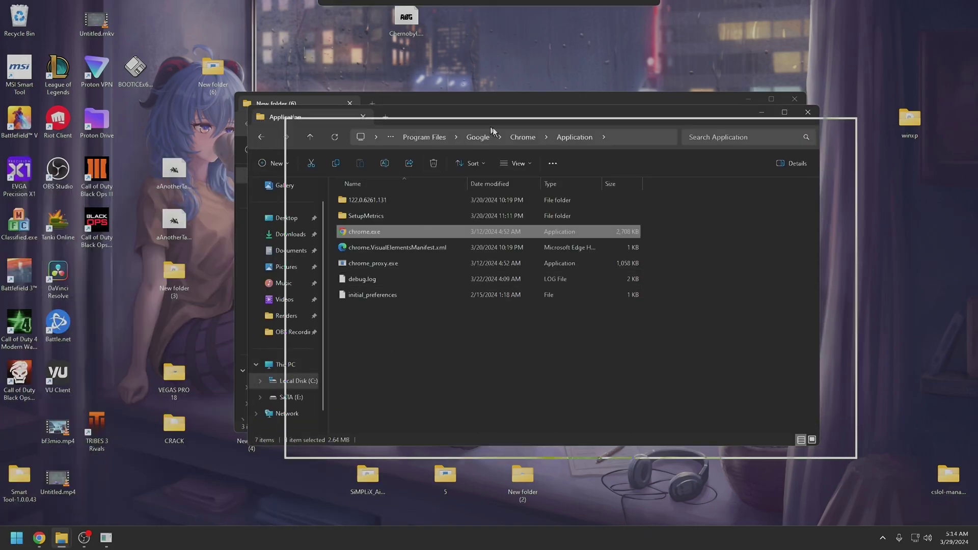
Build and select C:\Program Files\Google\Chrome\Application\chrome.exe in the address bar, then close the window
left_click(744, 172)
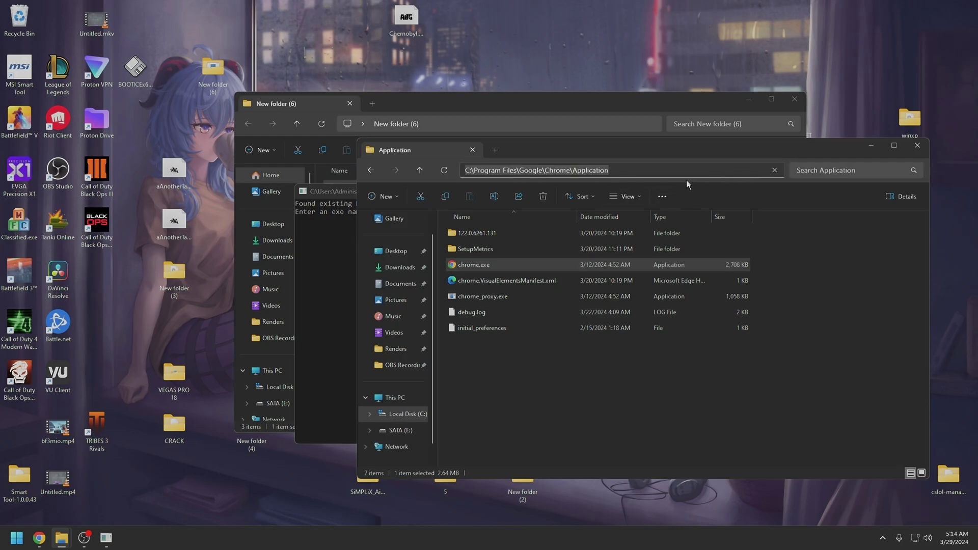
right_click(481, 263)
left_click(510, 460)
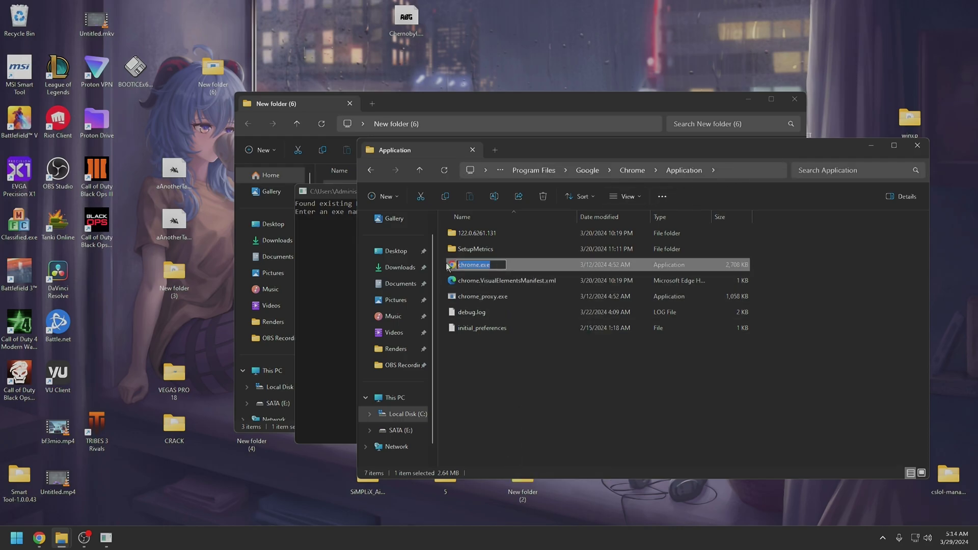
left_click(732, 168)
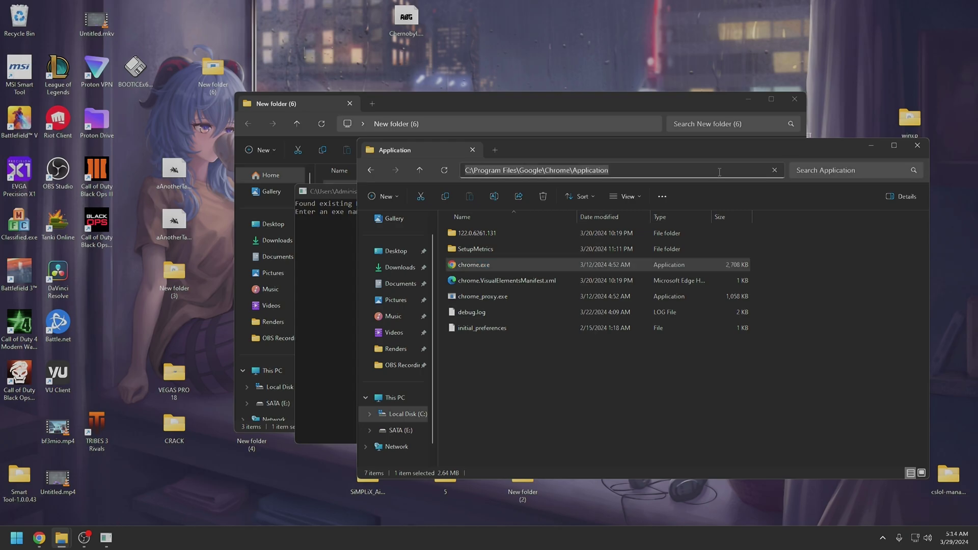
left_click(710, 171)
type("\\chrome.exe")
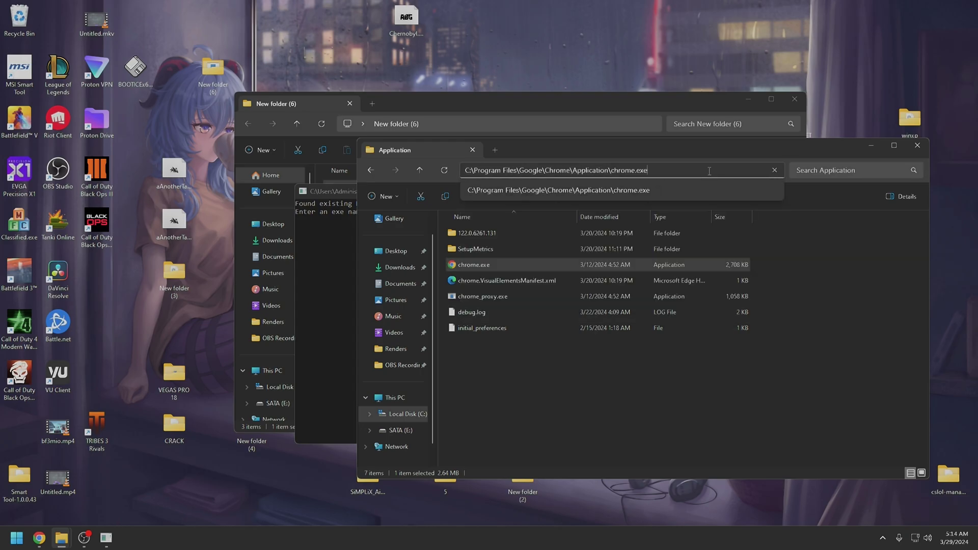
left_click_drag(665, 169, 444, 175)
key("super+c")
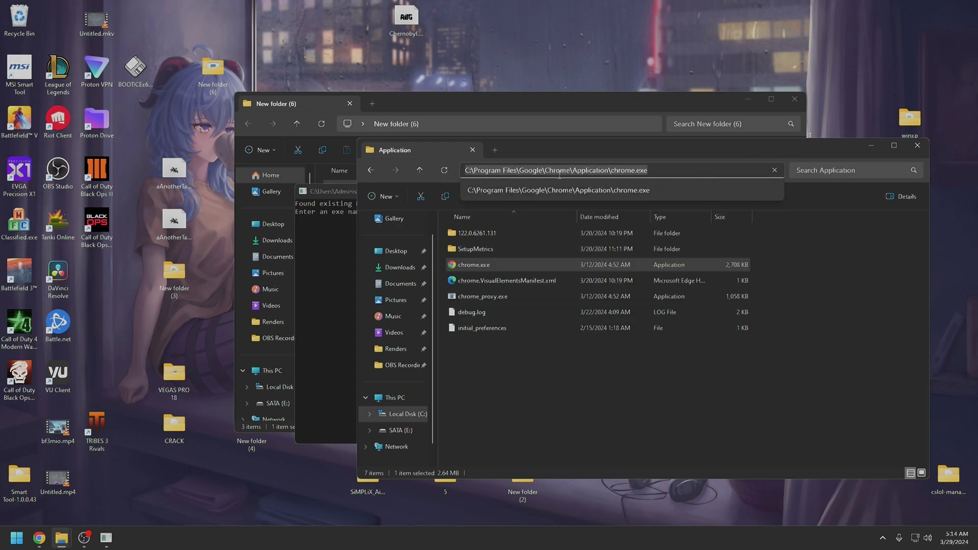
left_click(917, 146)
Paste and submit the chrome.exe path, answer y to force Auto HDR, then close the console
right_click(424, 225)
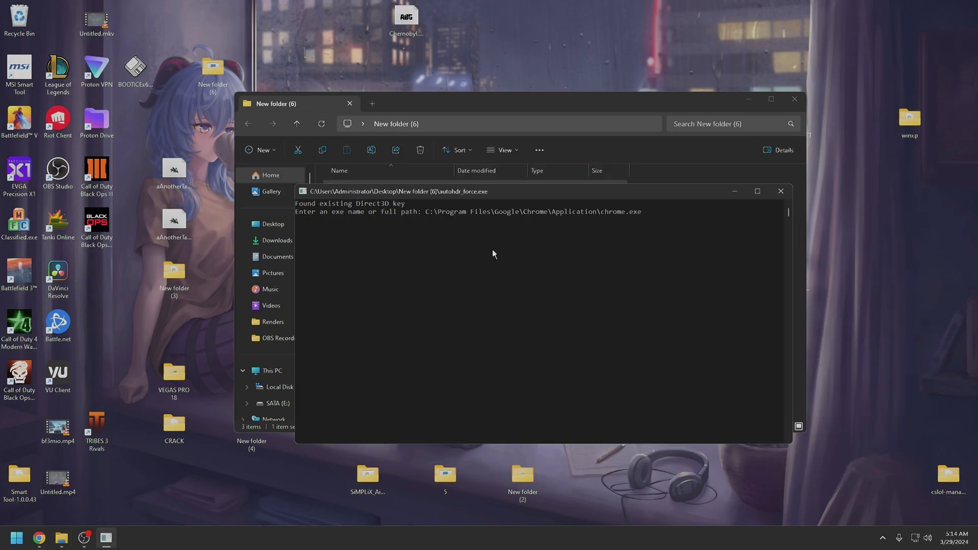
key("Return")
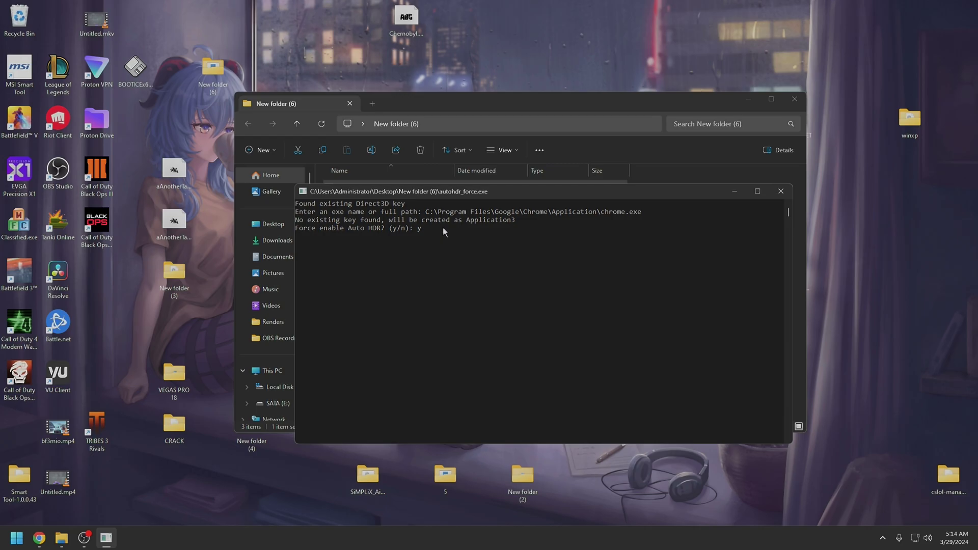
left_click(781, 191)
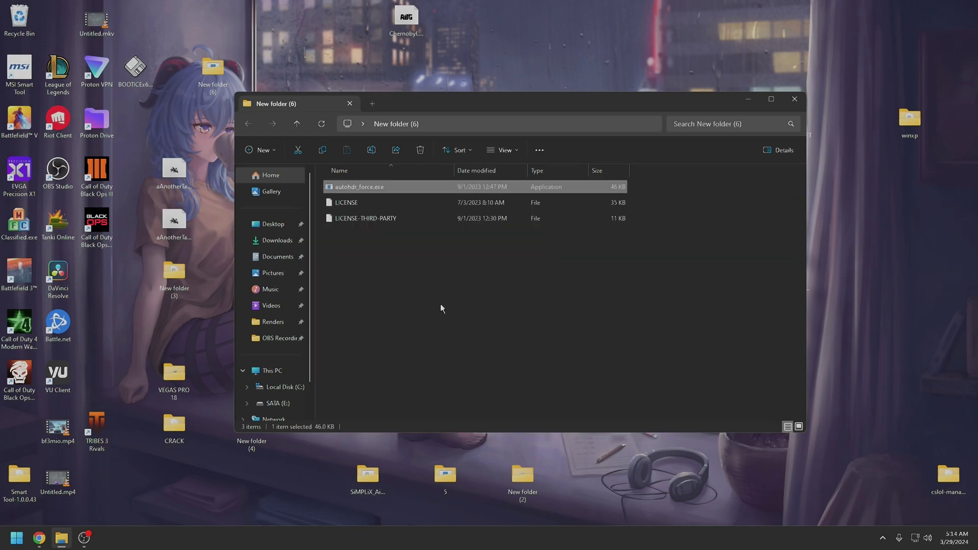
Inspect the Call of Duty Black Ops desktop shortcut, then open a second File Explorer window
left_click(21, 377)
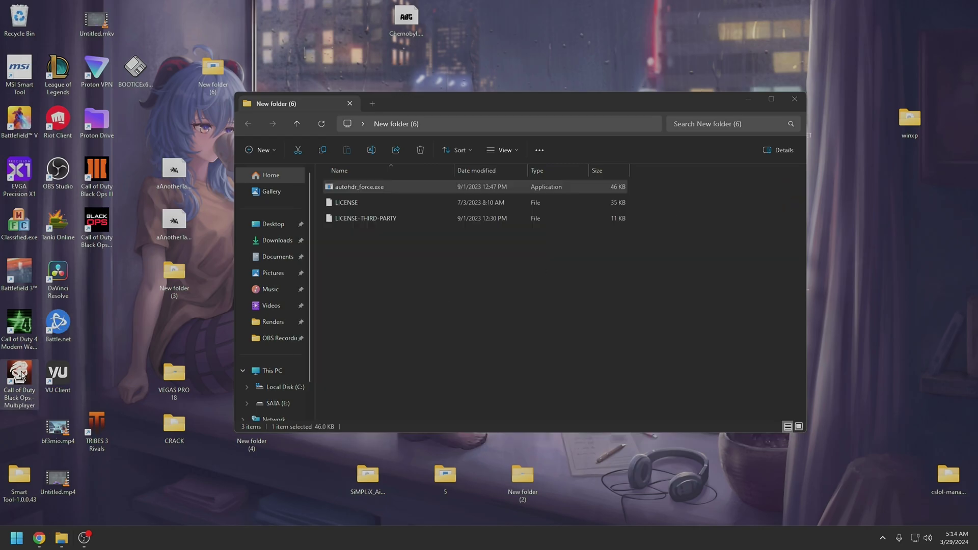
right_click(22, 372)
left_click(278, 403)
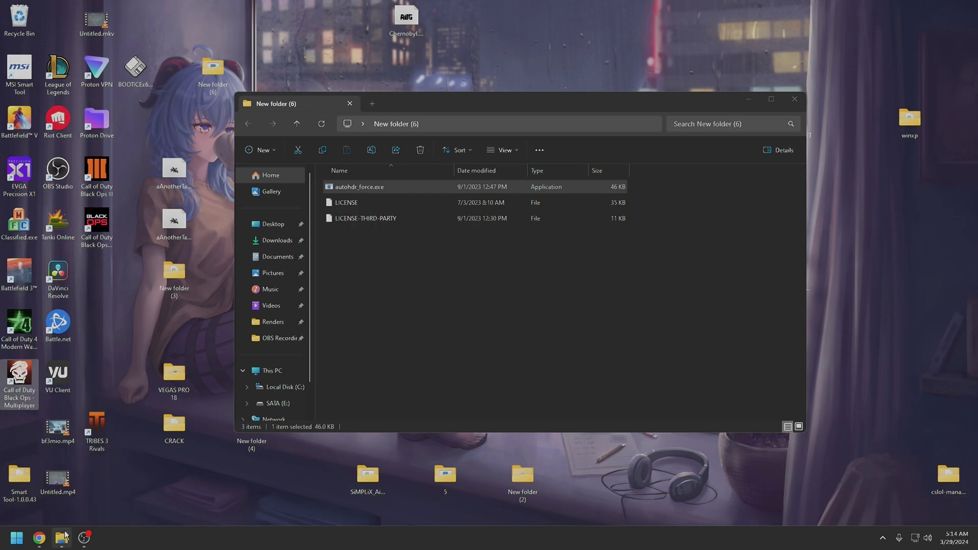
middle_click(64, 544)
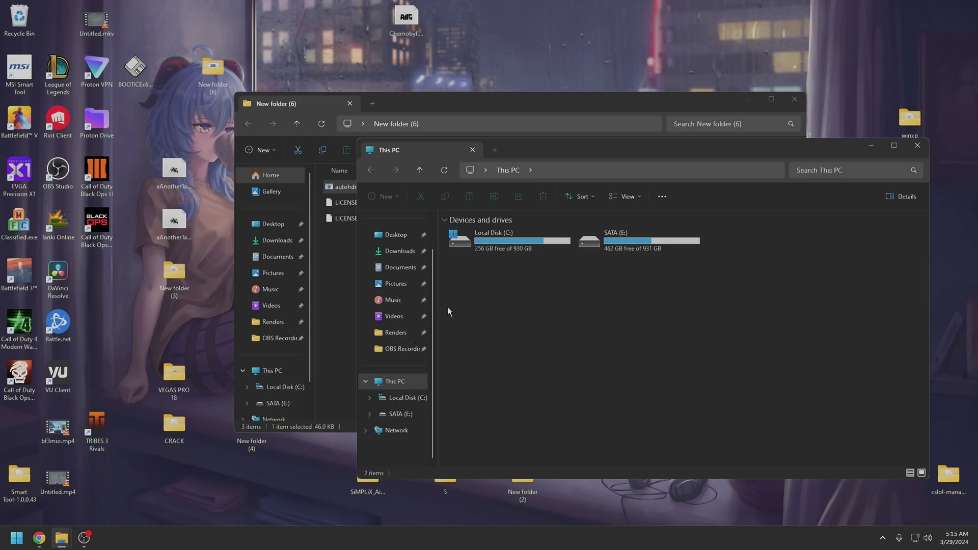
Navigate C: > Program Files (x86) > Steam > steamapps > common > Call of Duty Black Ops to BlackOpsMP.exe
double_click(531, 239)
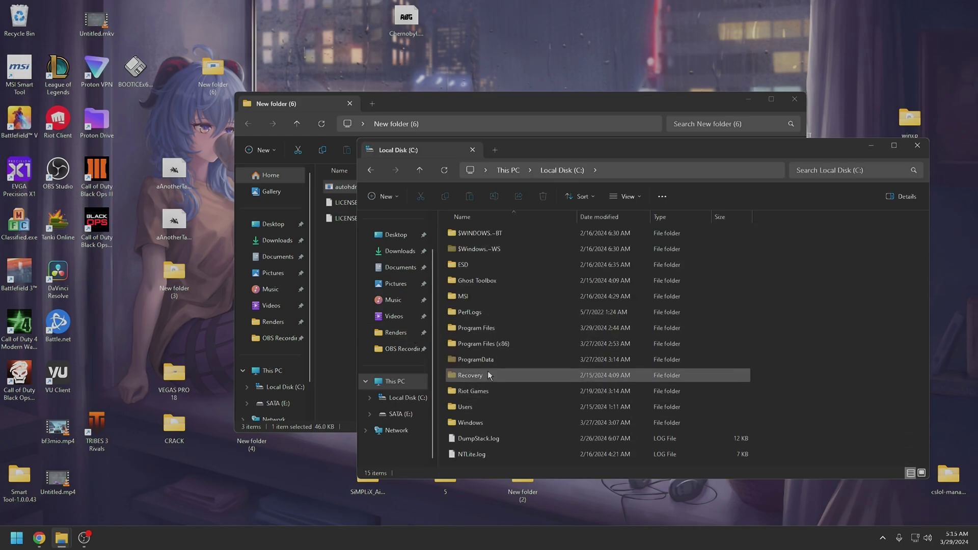
double_click(486, 344)
scroll(486, 404, "down", 2)
double_click(466, 412)
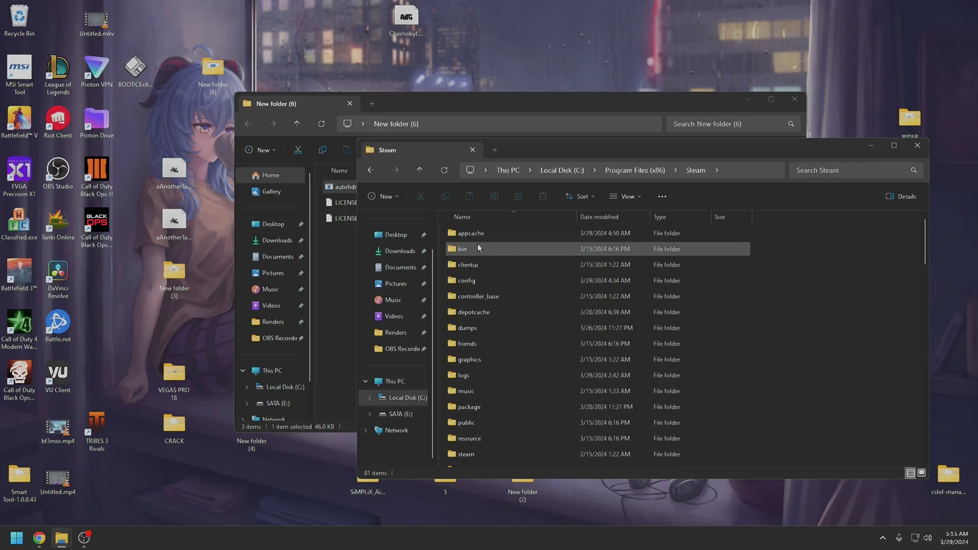
double_click(486, 427)
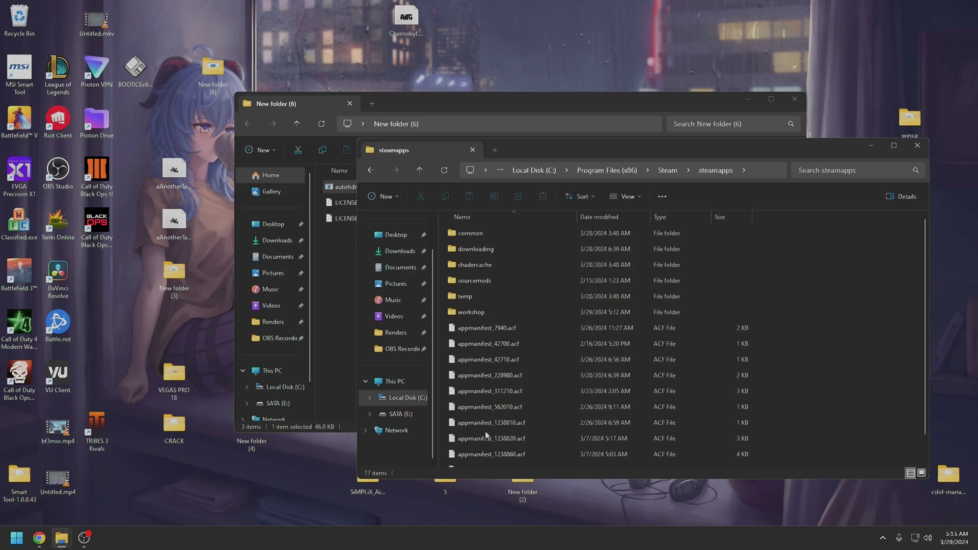
double_click(491, 235)
double_click(504, 308)
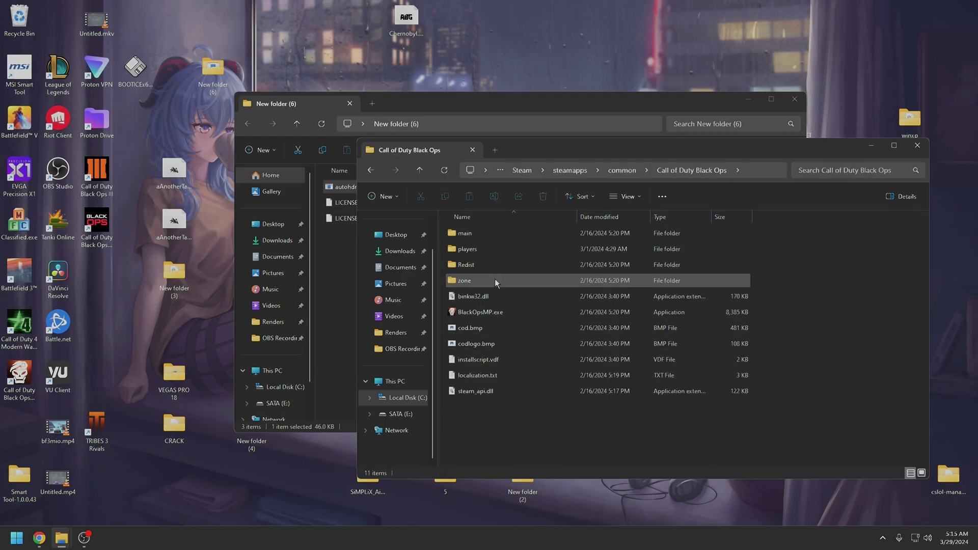
left_click(495, 313)
right_click(496, 311)
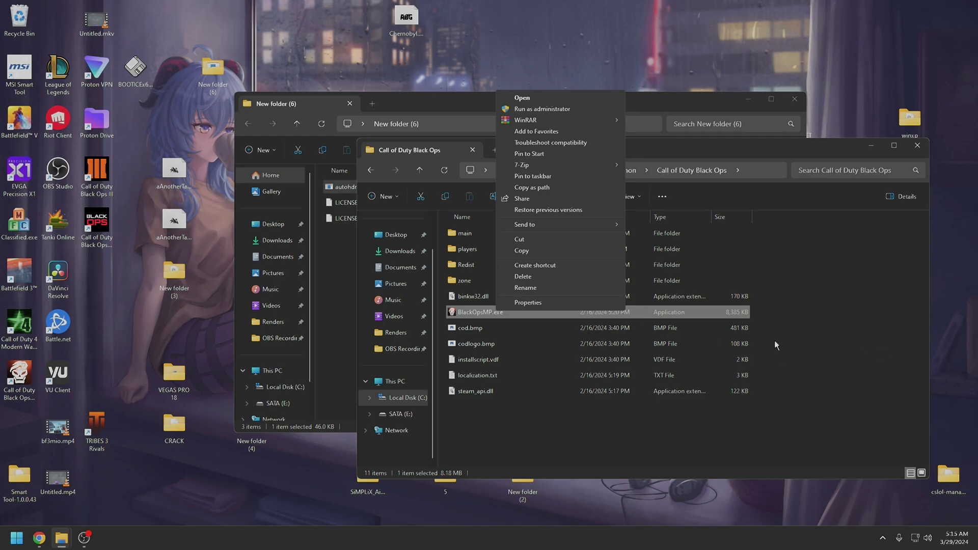
Append \BlackOpsMP.exe to the game folder path in the address bar, then launch autohdr_force.exe
left_click(525, 288)
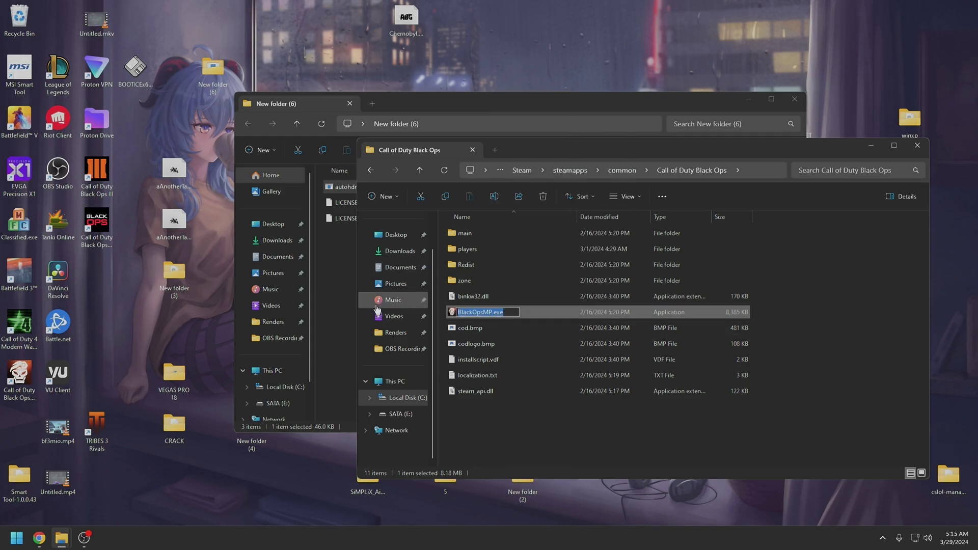
key("Escape")
left_click(752, 171)
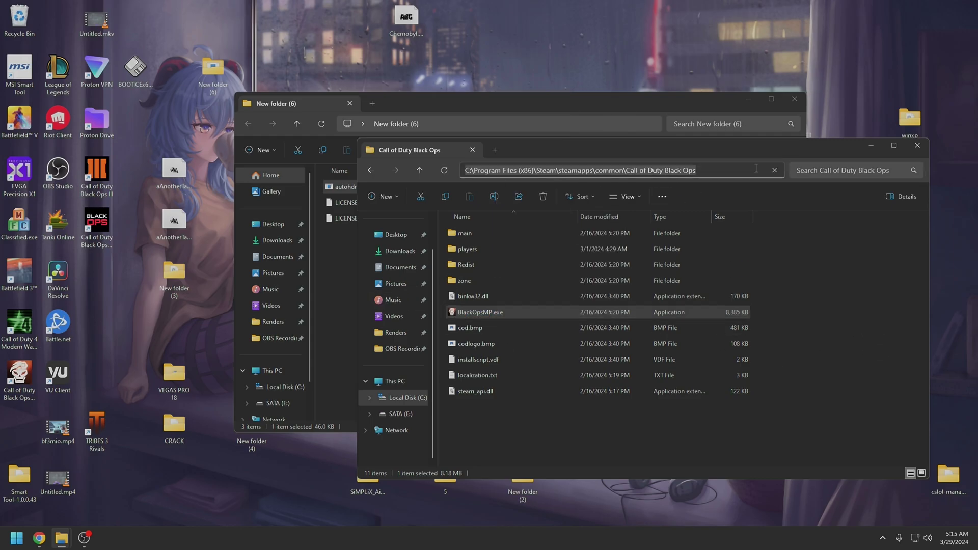
left_click(761, 170)
type("\\")
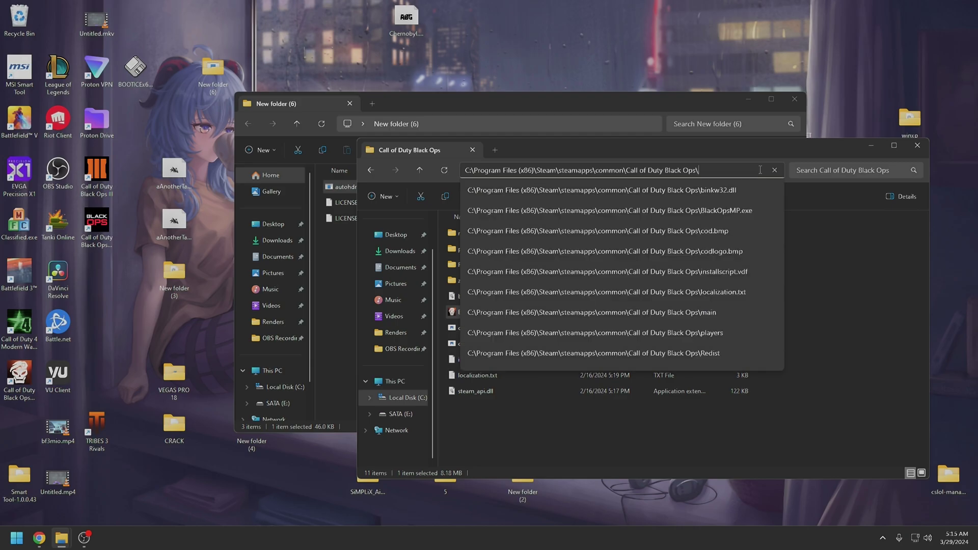
type("BlackOpsMP.exe")
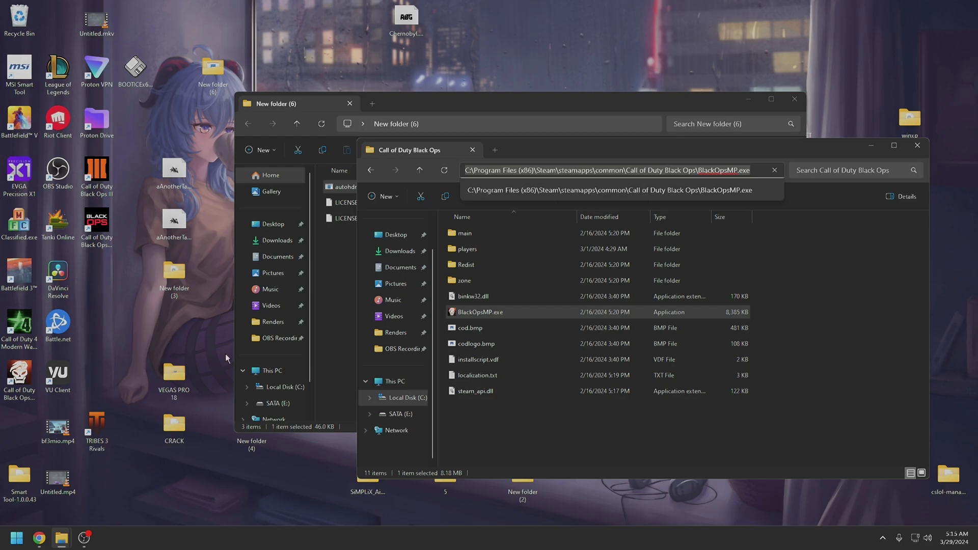
double_click(347, 190)
Paste the BlackOpsMP.exe path and answer y to both autohdr_force prompts
type("C:\\Program Files (x86)\\Steam\\steamapps\\common\\Call of Duty Black Ops\\BlackOpsMP.exe")
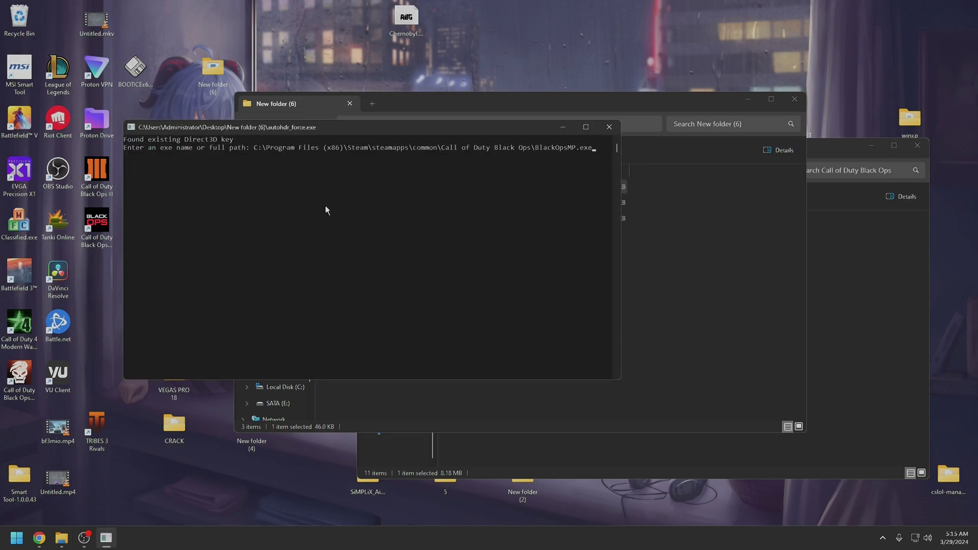
key("Return")
type("y")
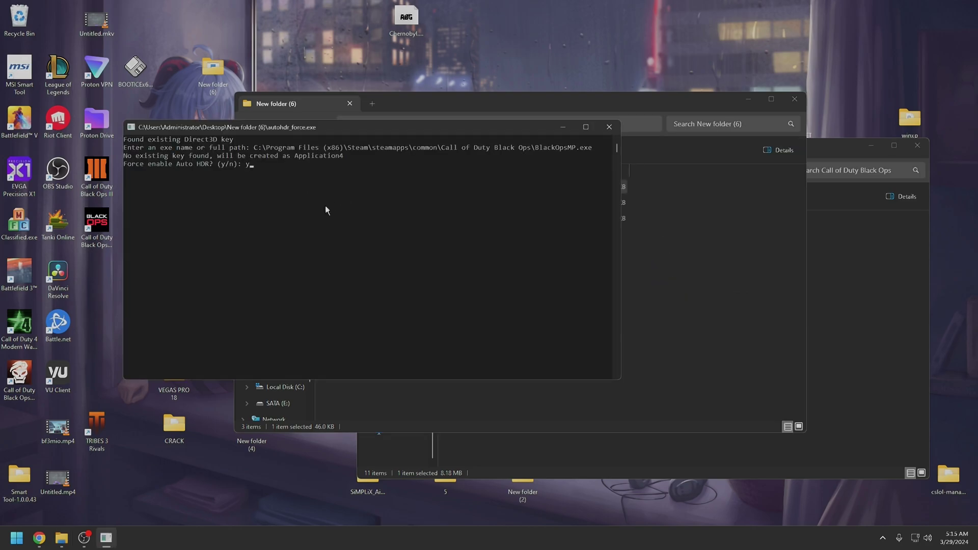
key("Return")
type("y")
key("Return")
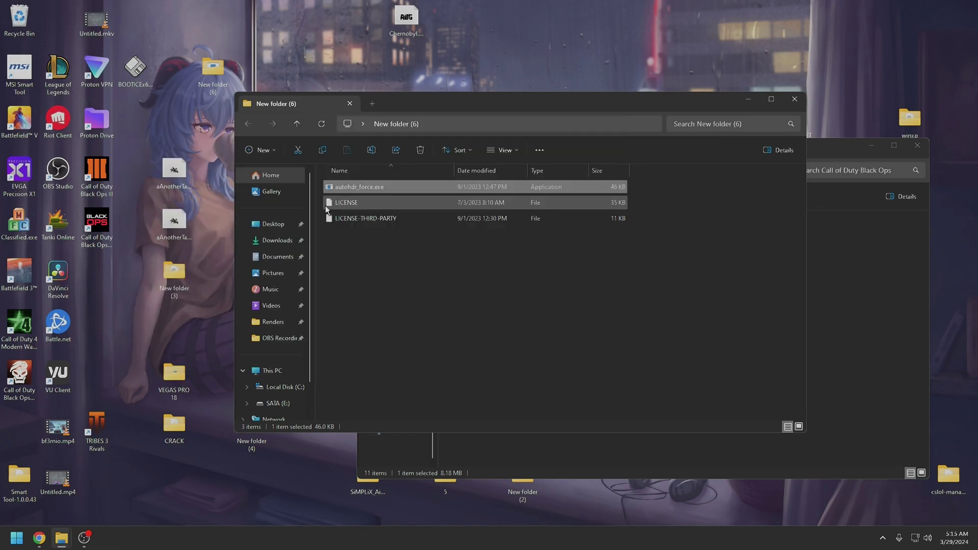
Close the New folder (6) and Call of Duty Black Ops Explorer windows
left_click(530, 257)
left_click(795, 99)
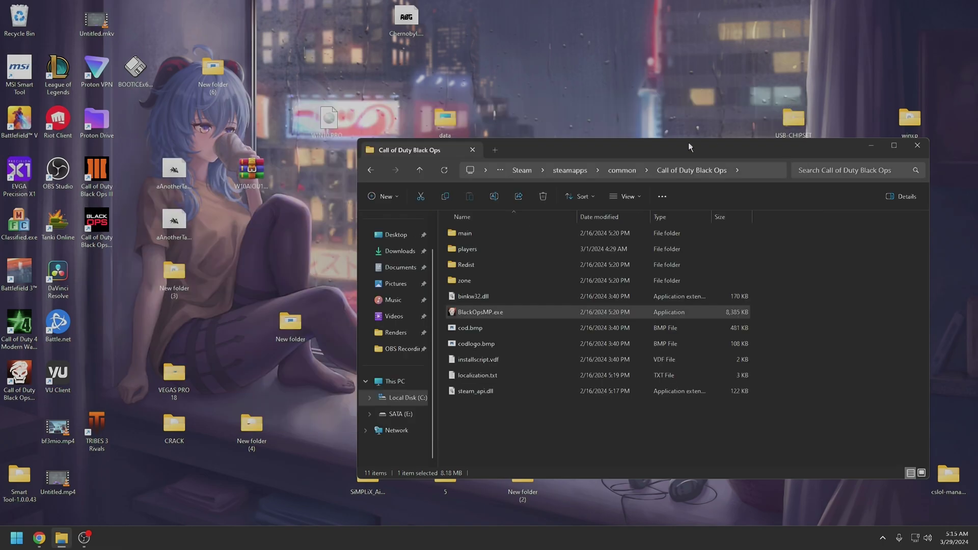
left_click_drag(688, 142, 542, 129)
left_click(770, 133)
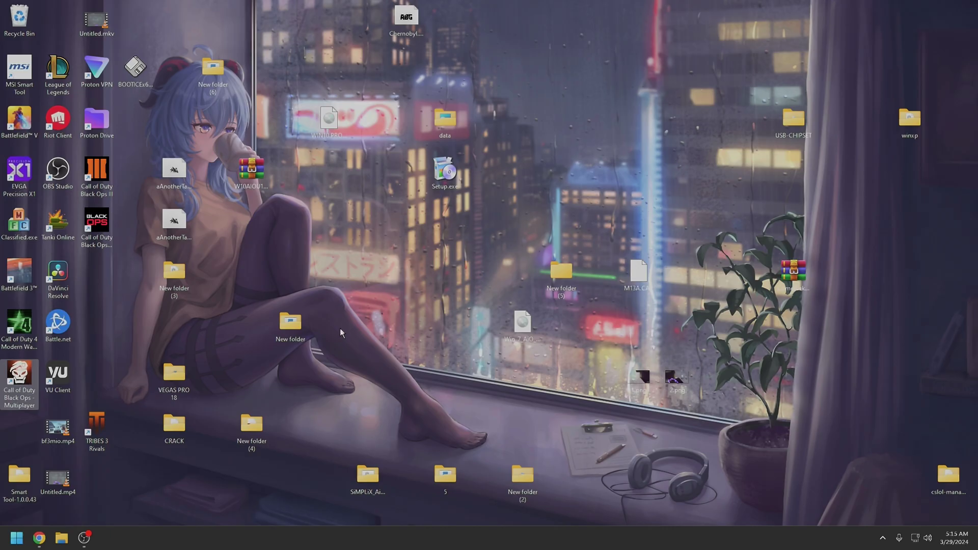
In a new Chrome tab, play the 8K HDR YouTube video with sound muted
left_click(45, 541)
left_click(149, 9)
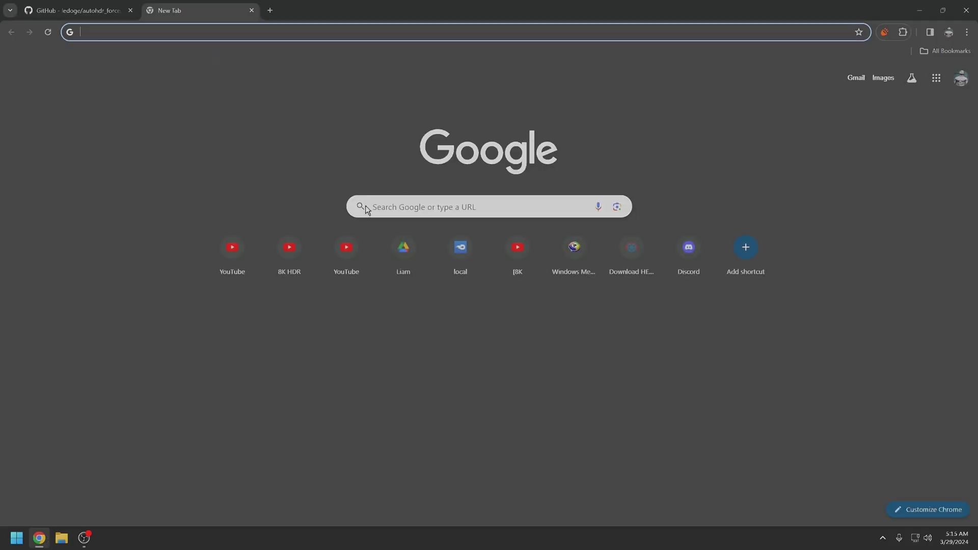
left_click(276, 261)
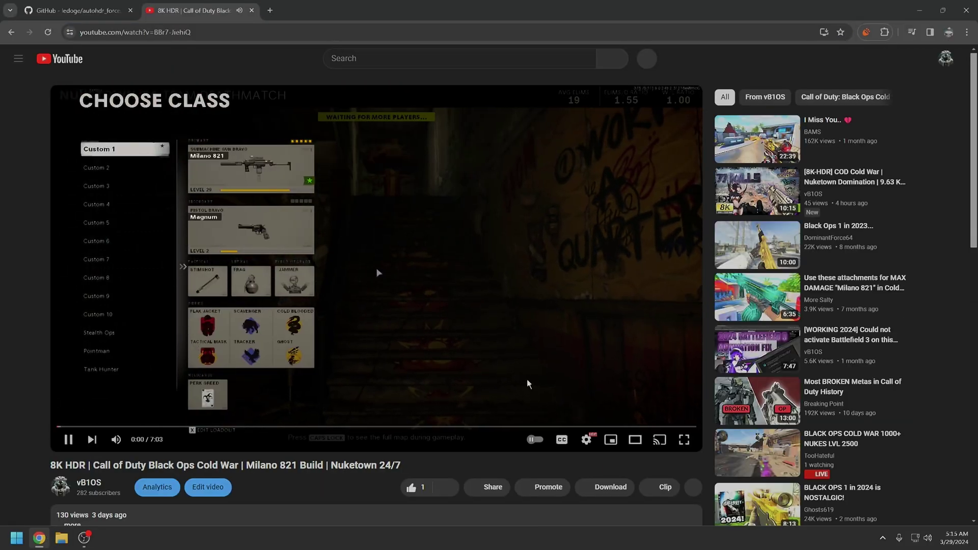
left_click(109, 441)
Set the video quality to 4320p60 HDR, then show the desktop
left_click(586, 439)
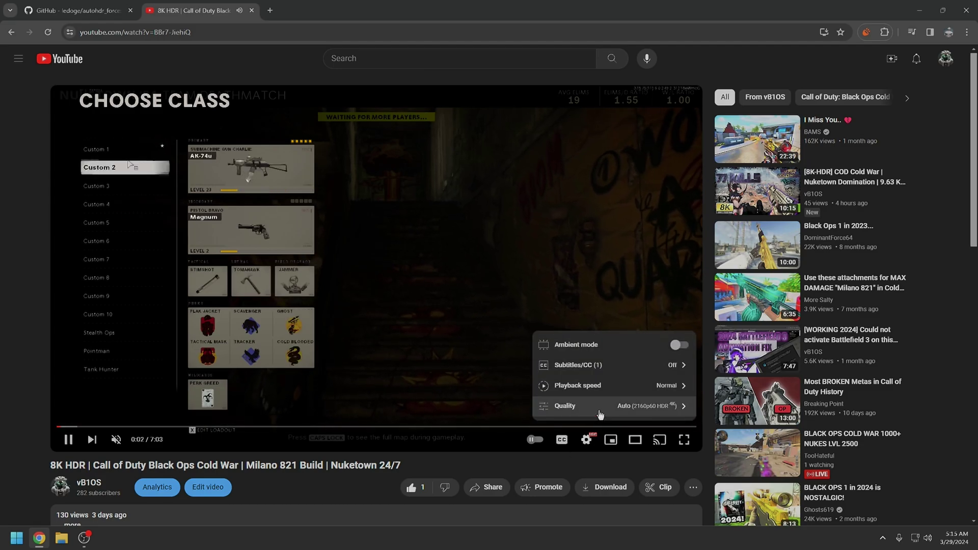
left_click(611, 406)
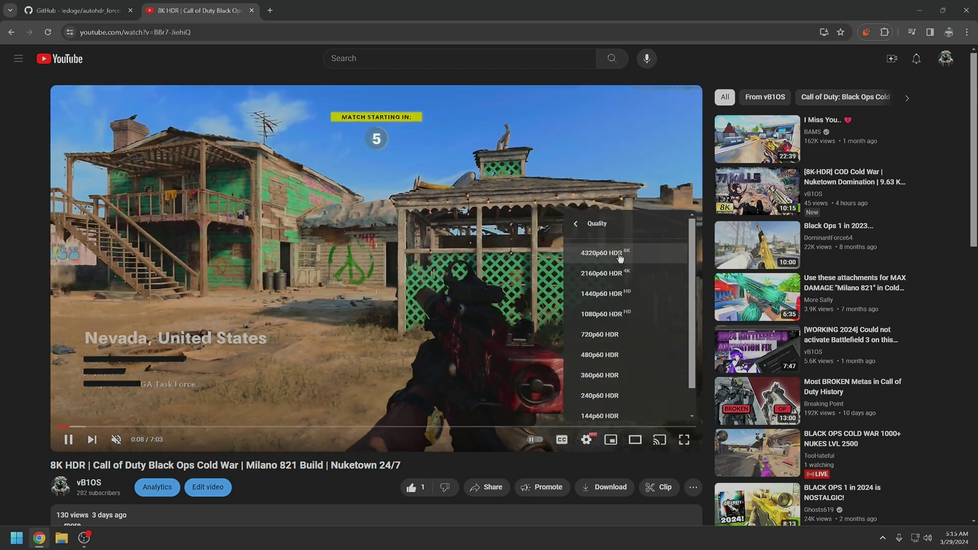
left_click(618, 269)
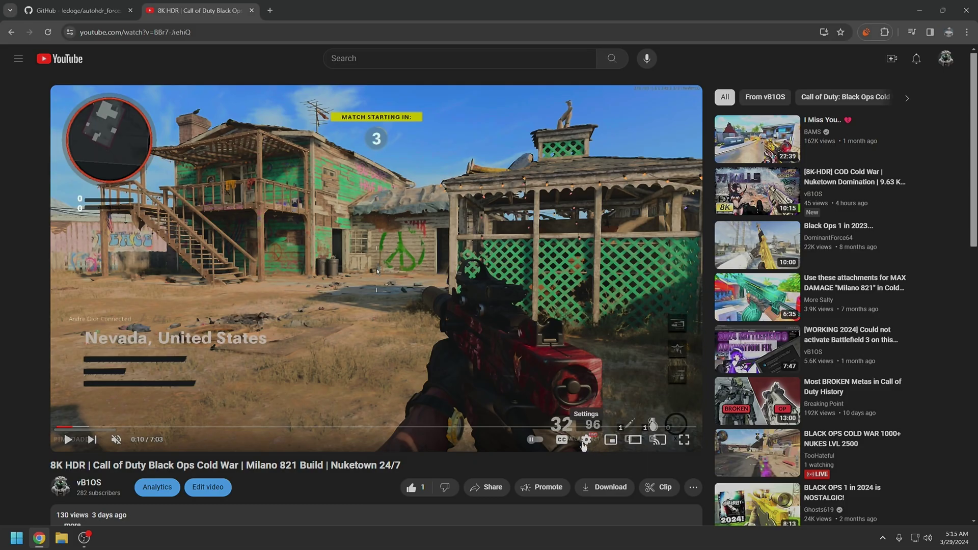
key("super+d")
Open Display settings from the desktop menu and confirm Use HDR is on
right_click(396, 215)
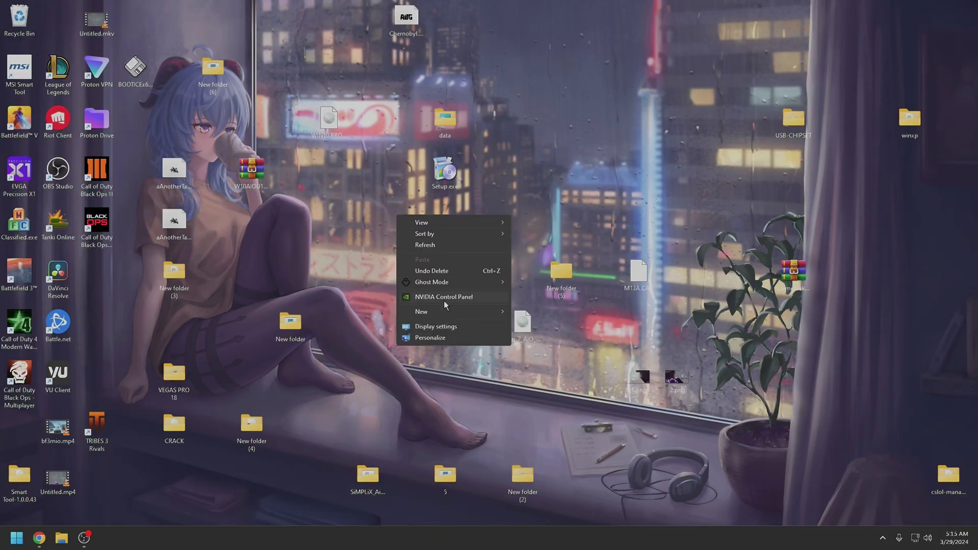
left_click(438, 326)
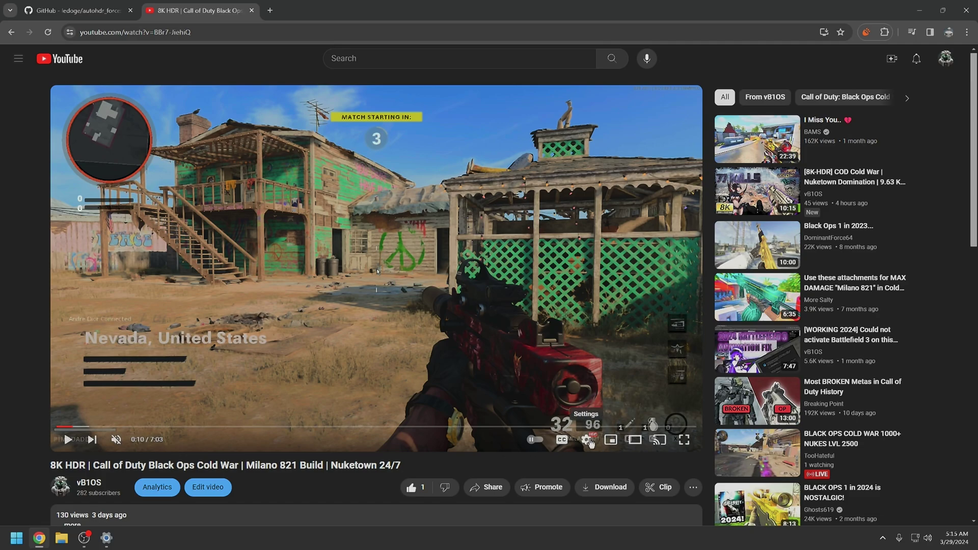
Reload the 8K HDR video page, review its Quality resolutions, and select '8K' in the title
key("F5")
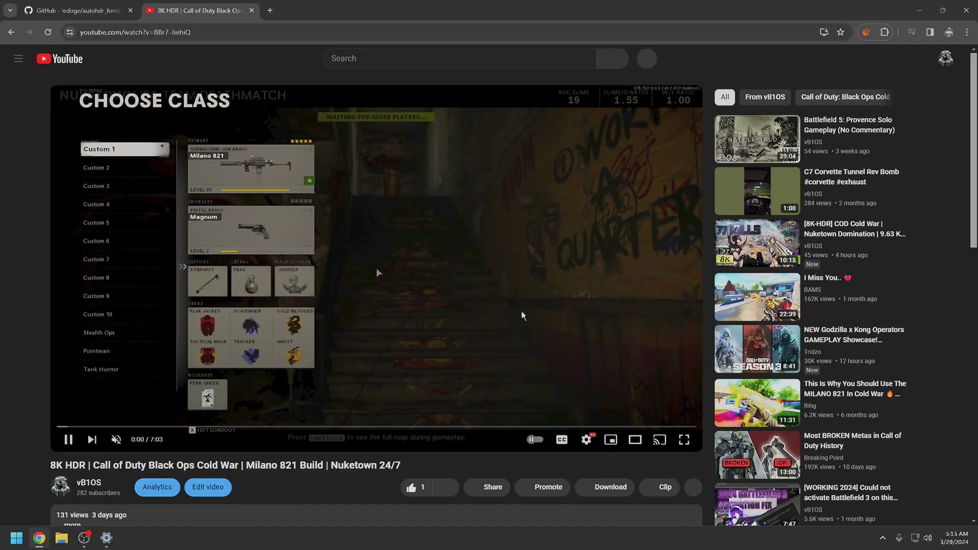
left_click(587, 439)
left_click(613, 414)
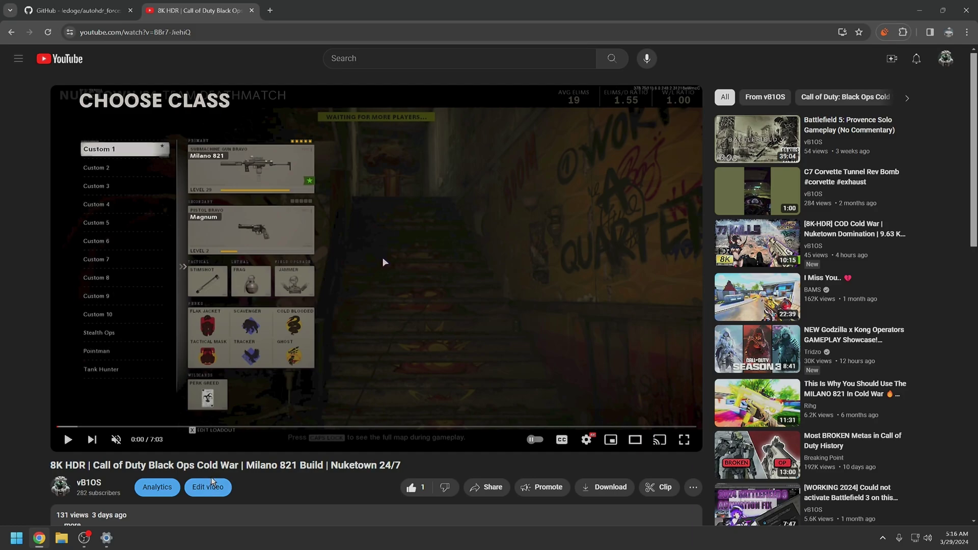
double_click(56, 465)
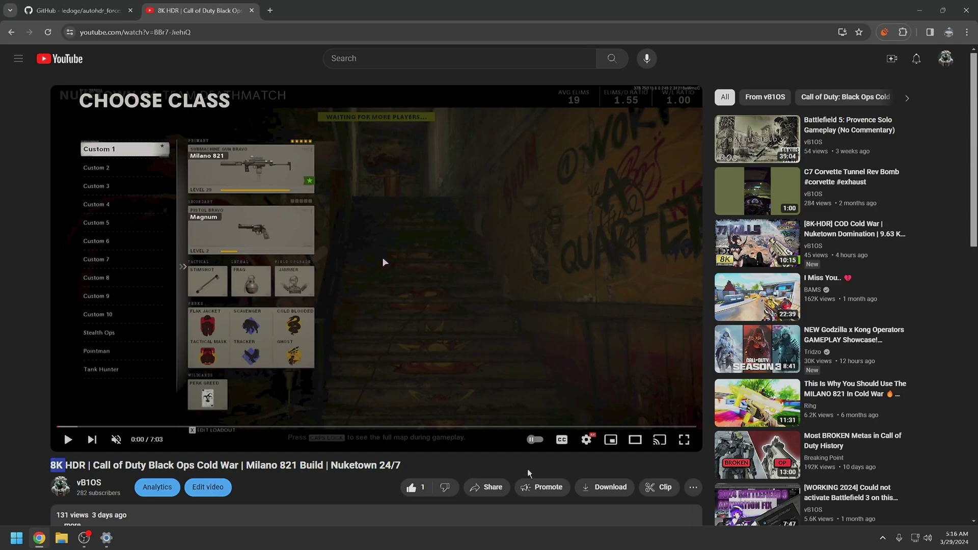